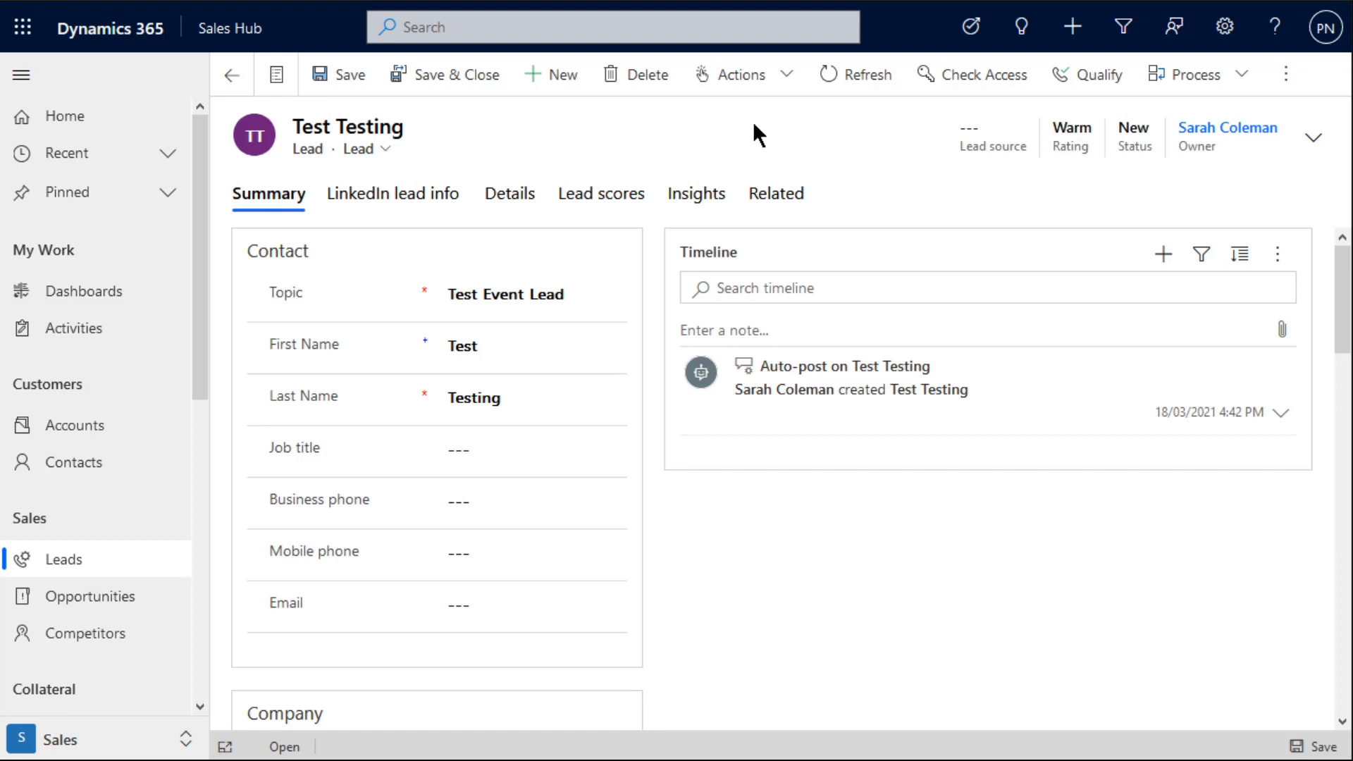
Generate an invite link for the test lead with expiry date 26/03/2021
click(752, 81)
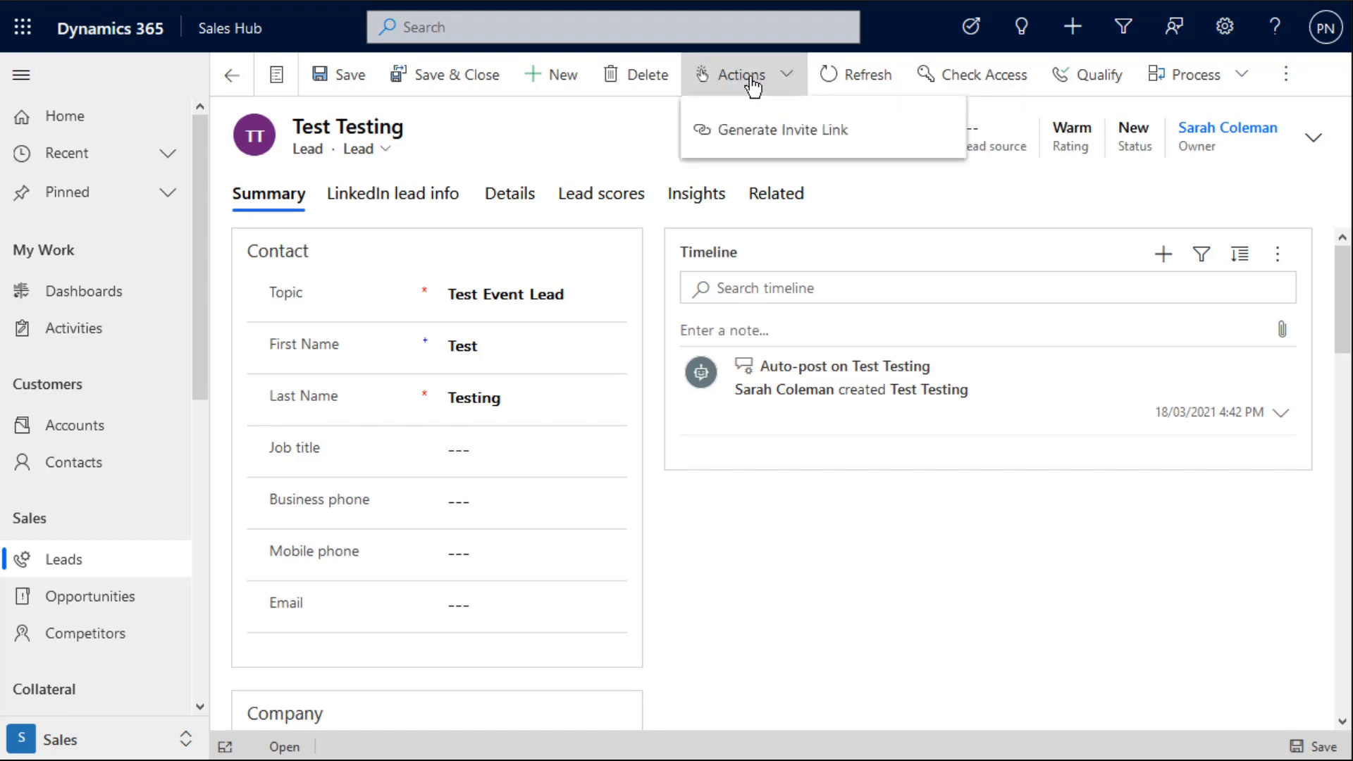
click(762, 135)
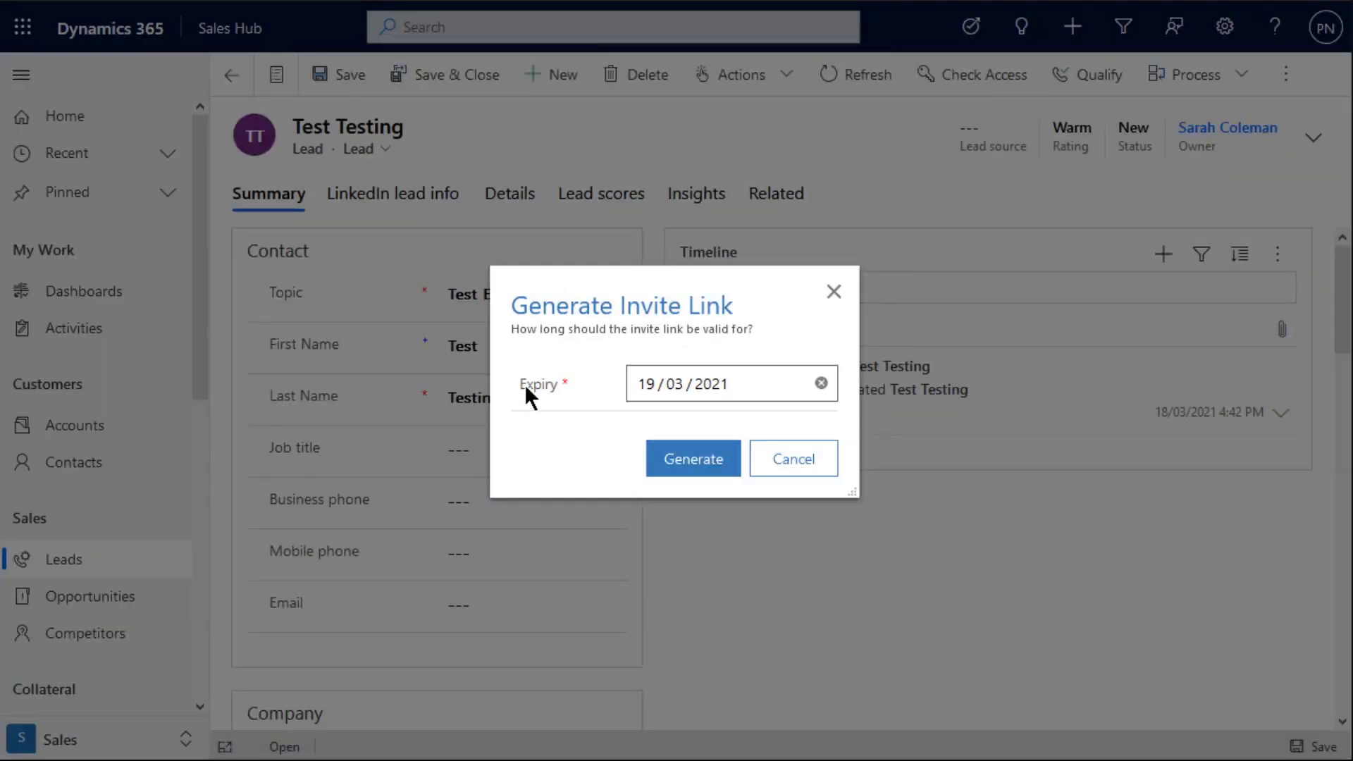
click(757, 390)
text(26)
click(633, 435)
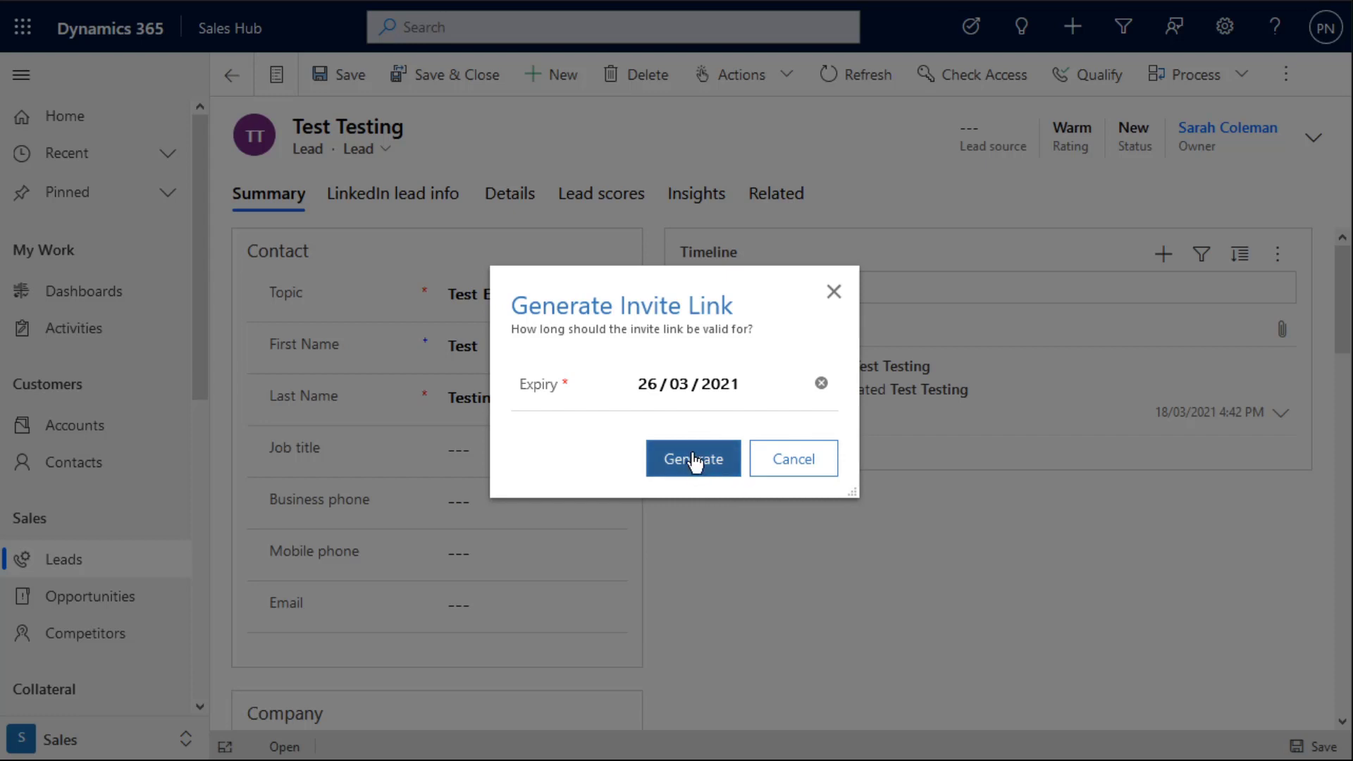
click(687, 468)
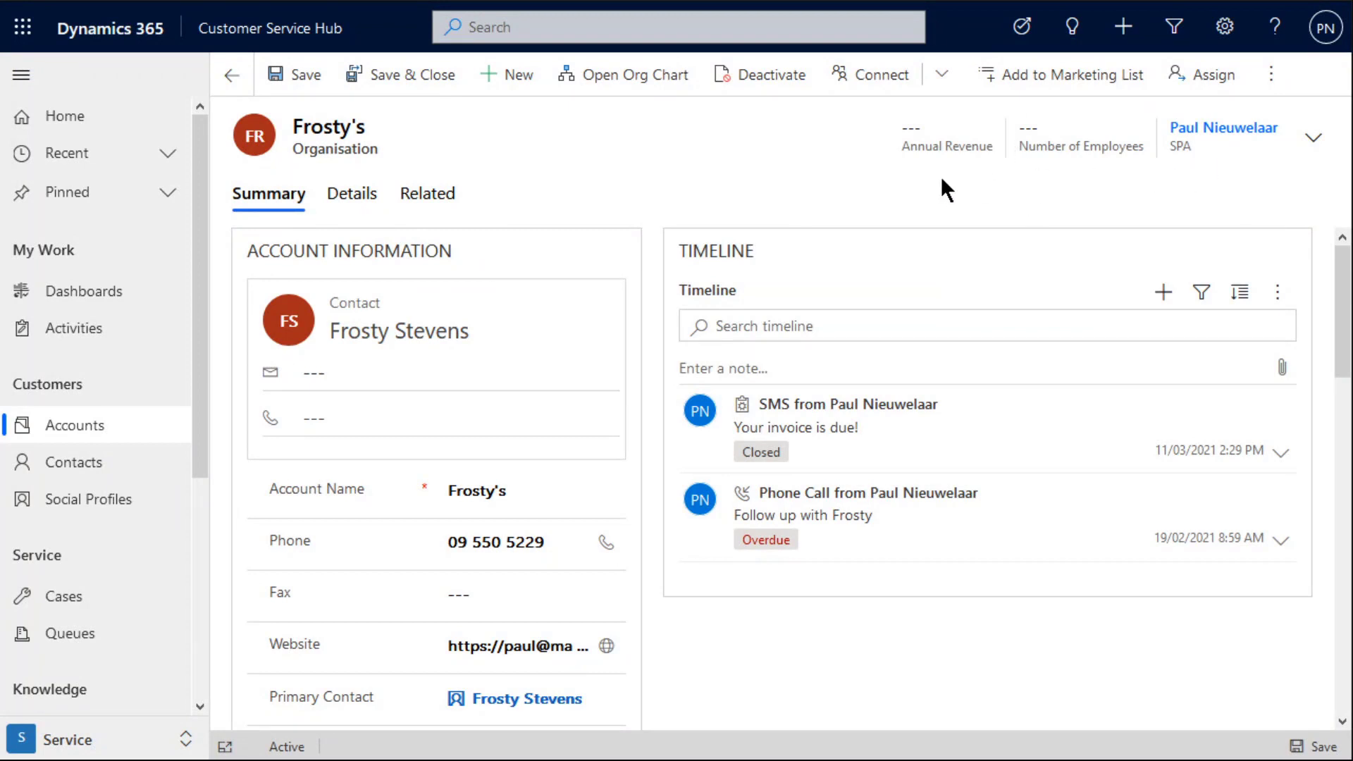
click(1272, 83)
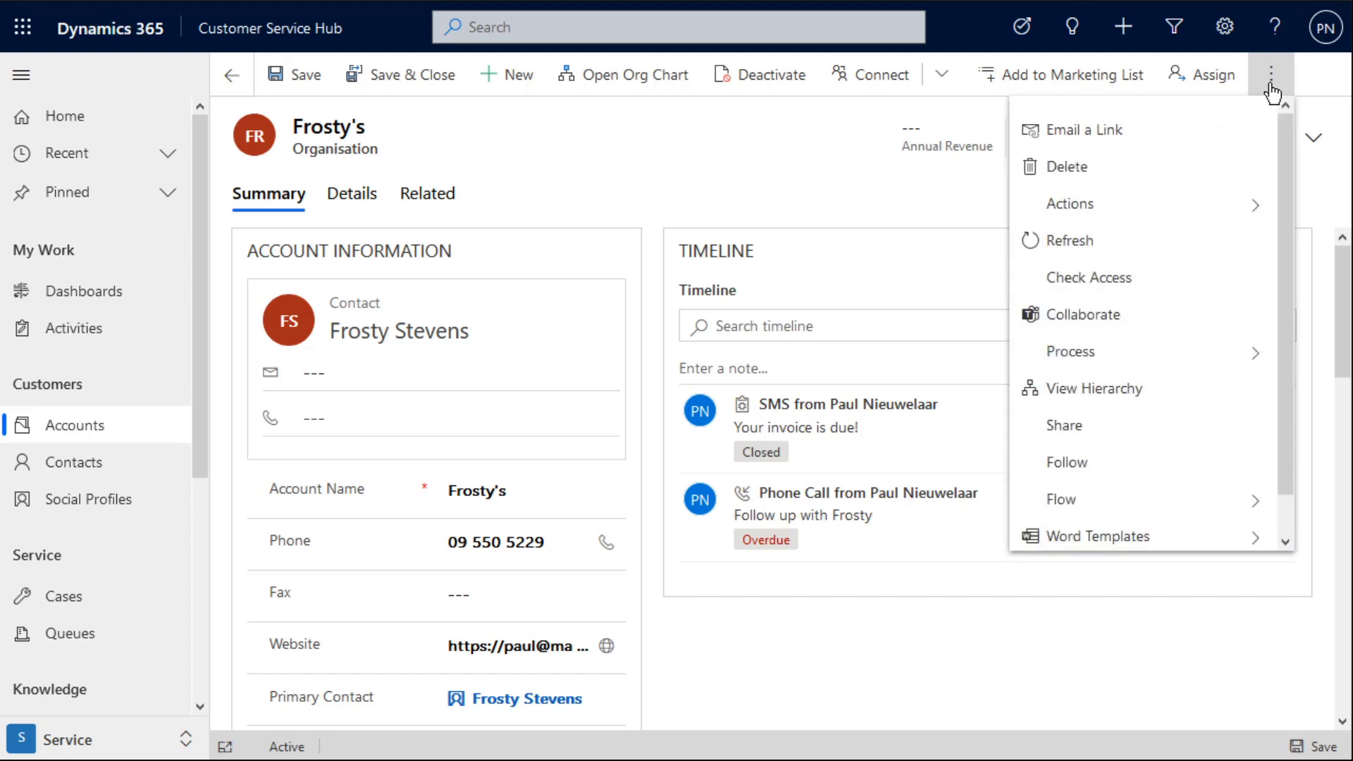
click(1146, 216)
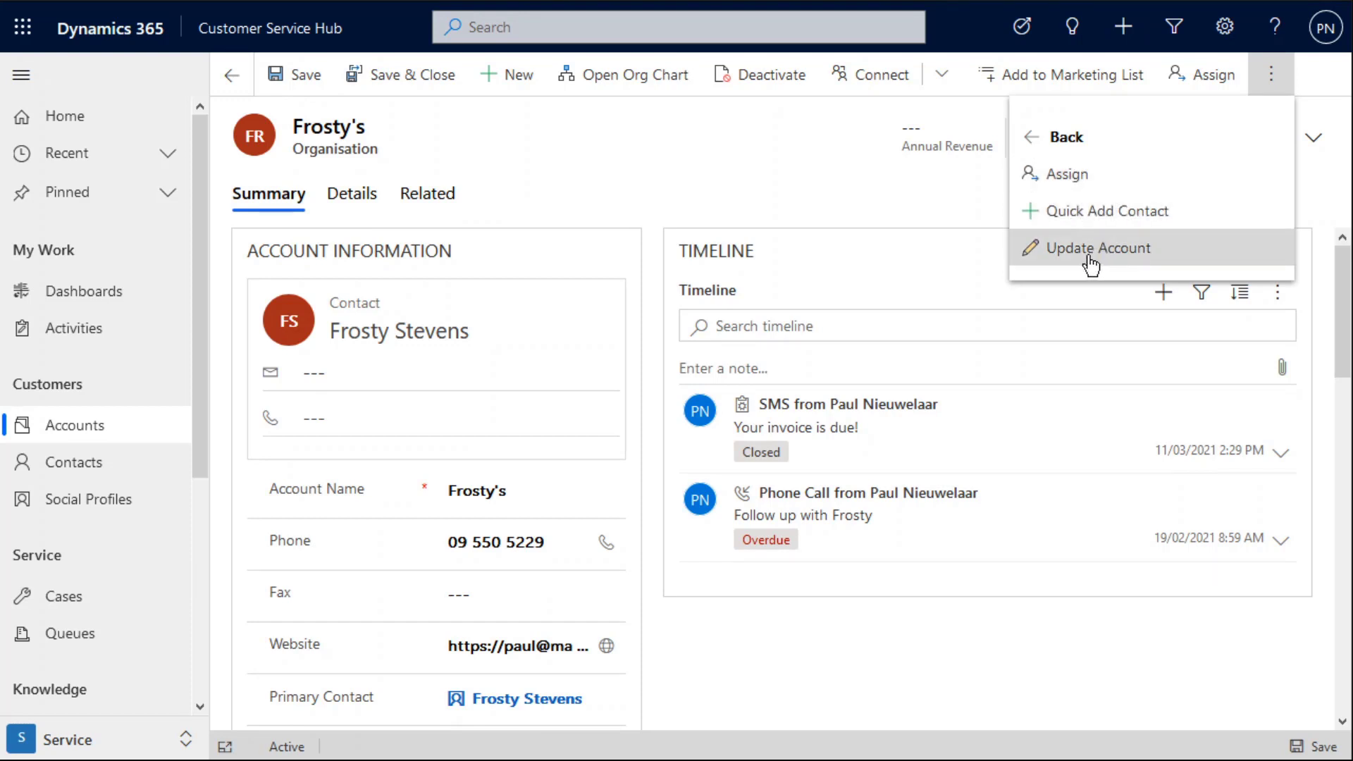
click(1110, 220)
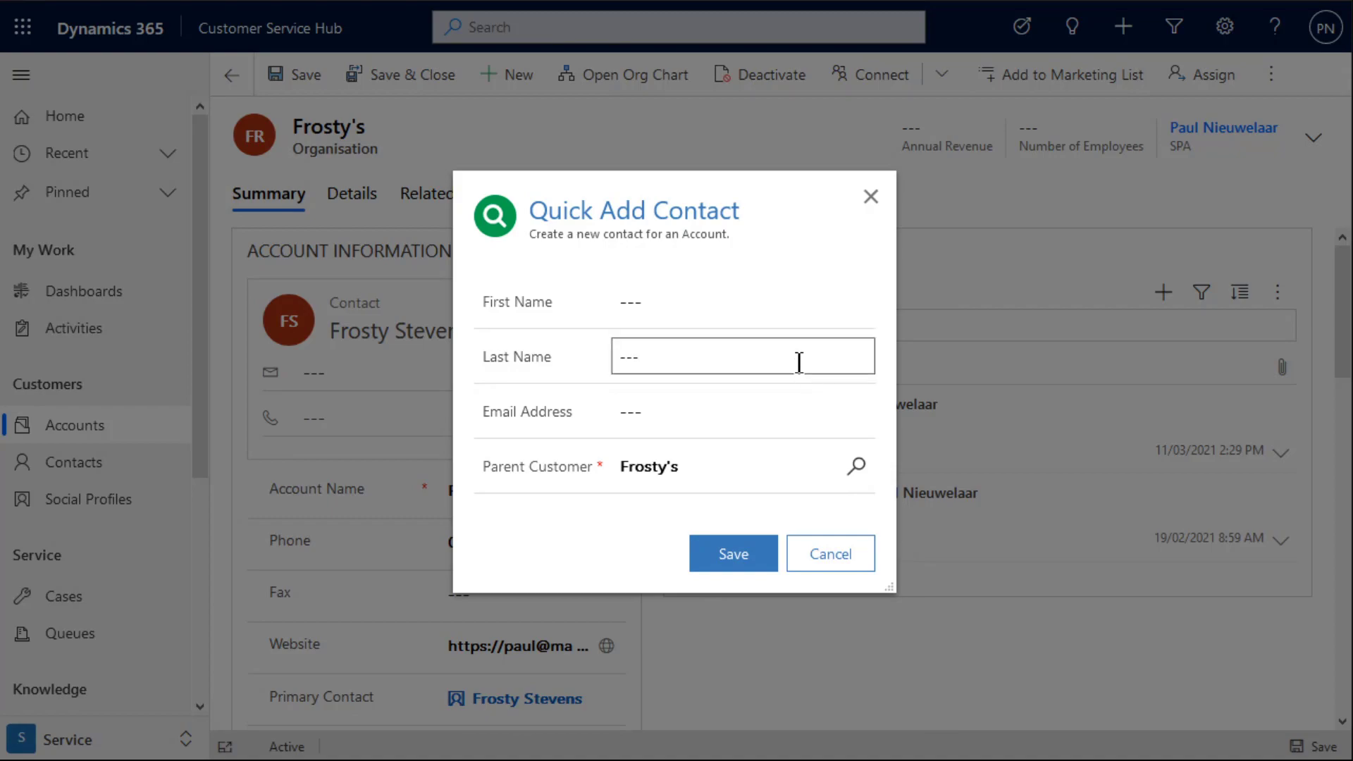
click(873, 198)
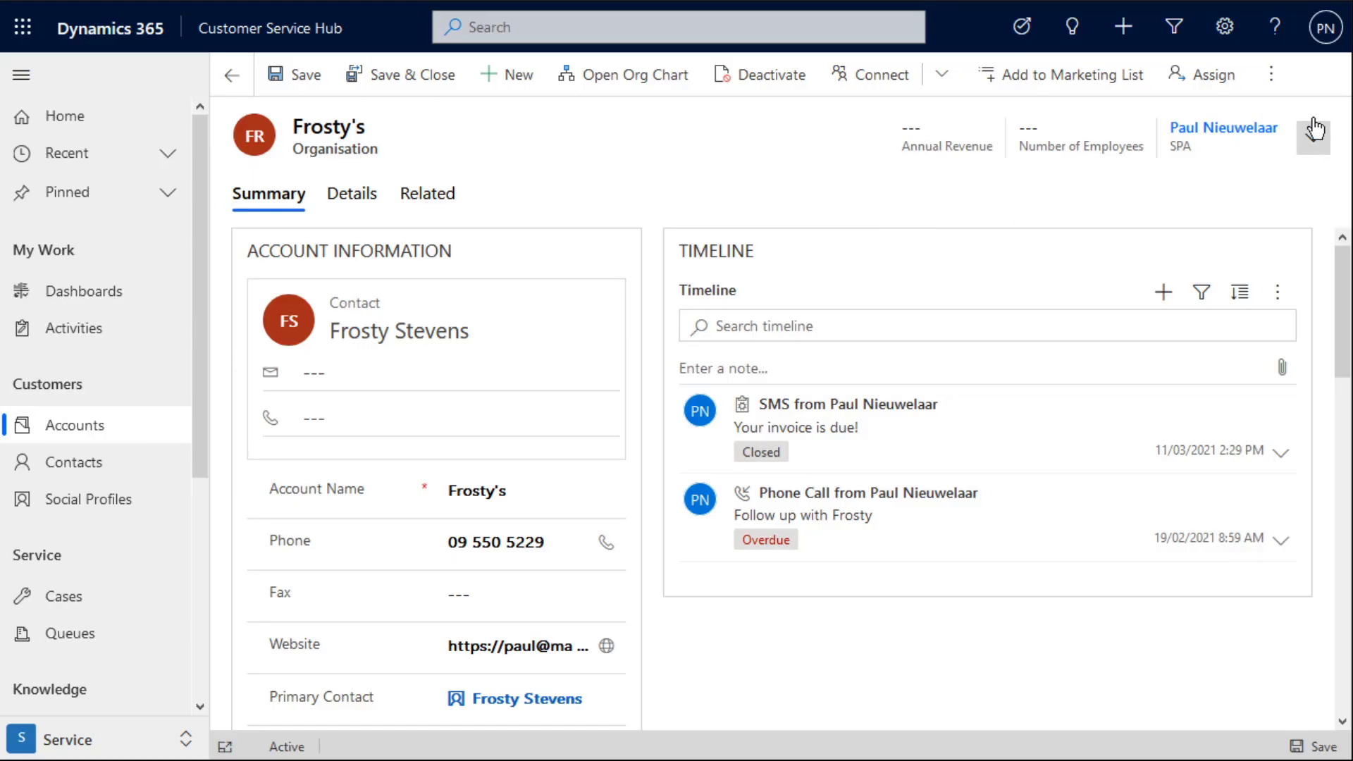
click(1272, 74)
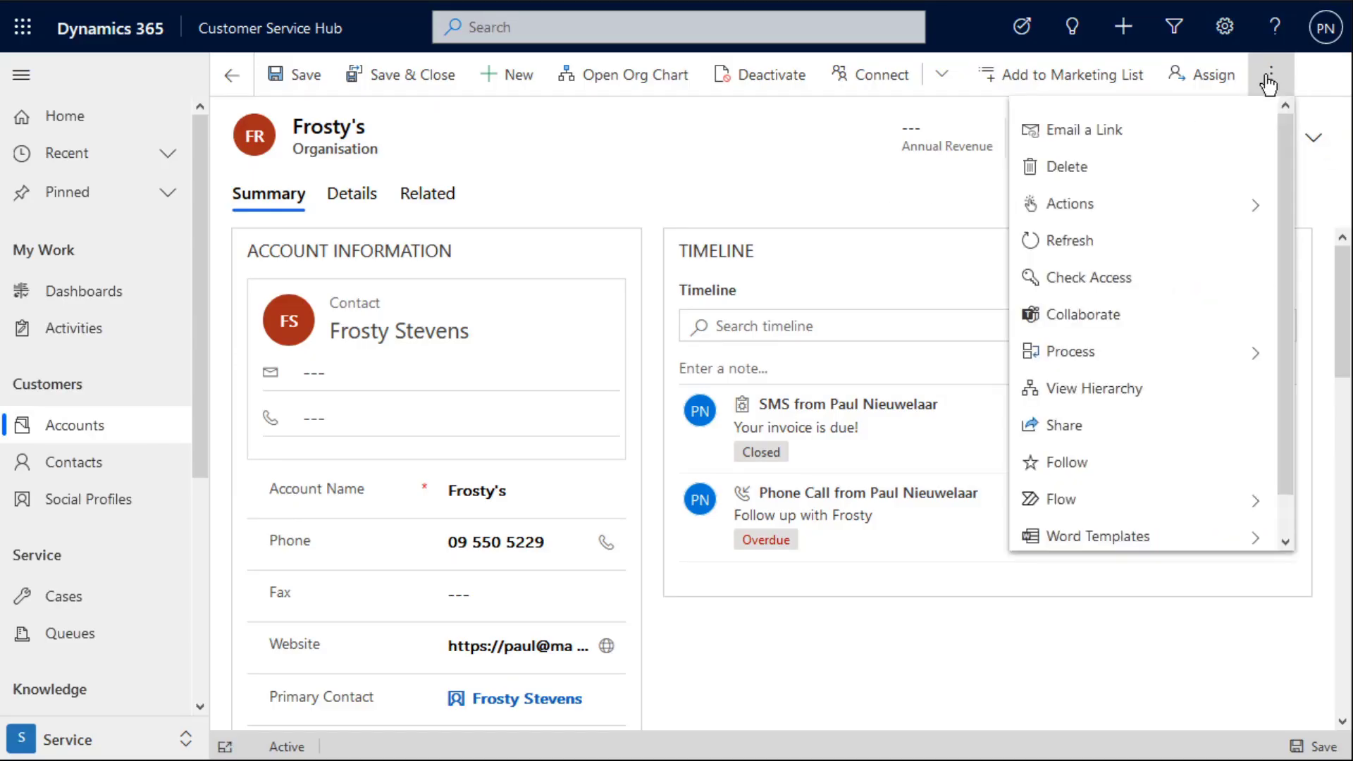
click(1156, 225)
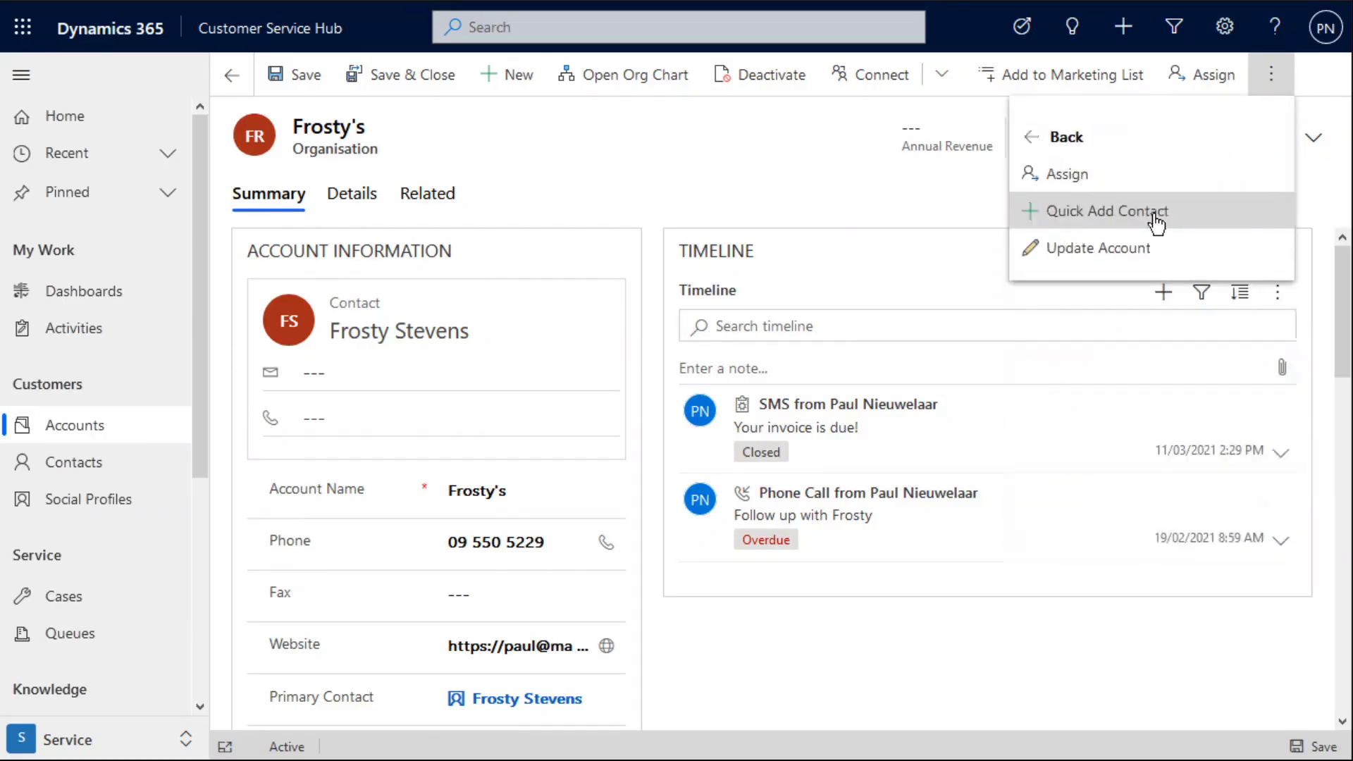
click(1069, 176)
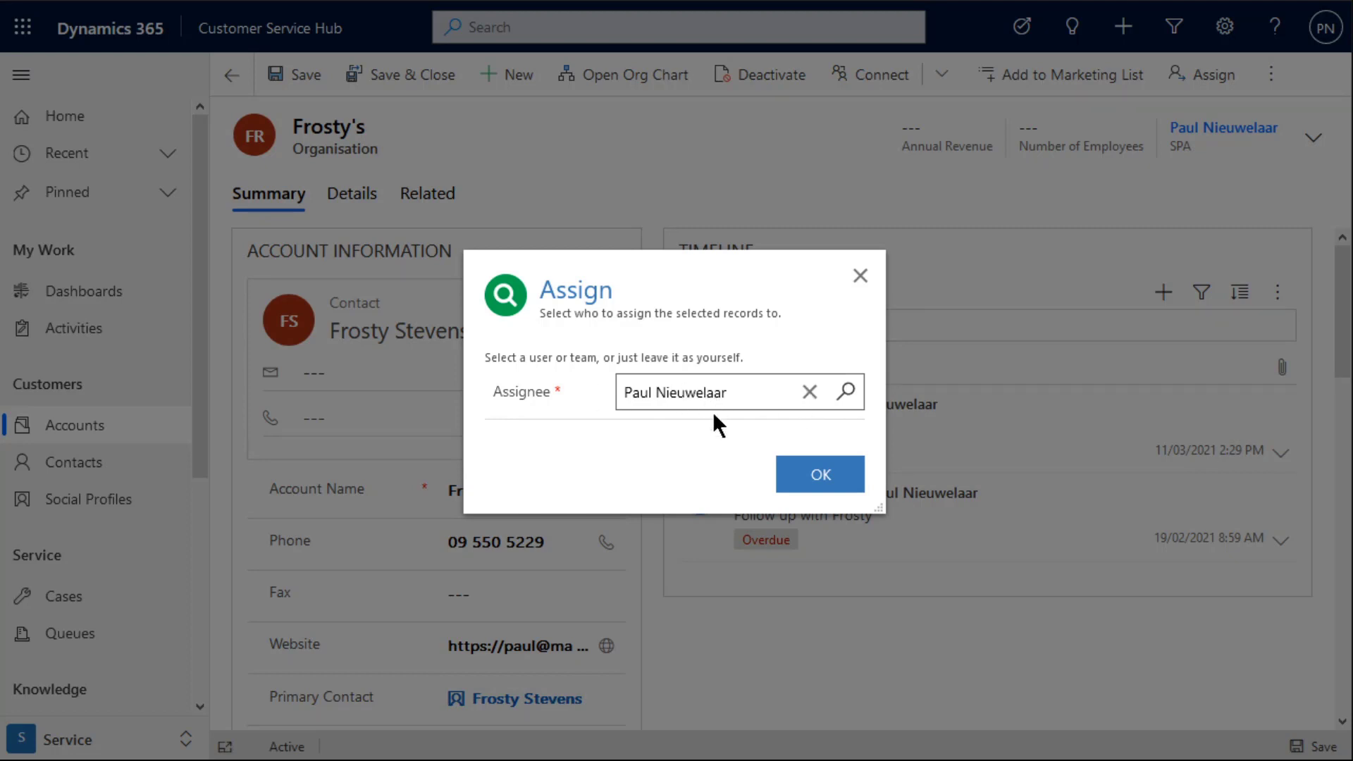
click(848, 393)
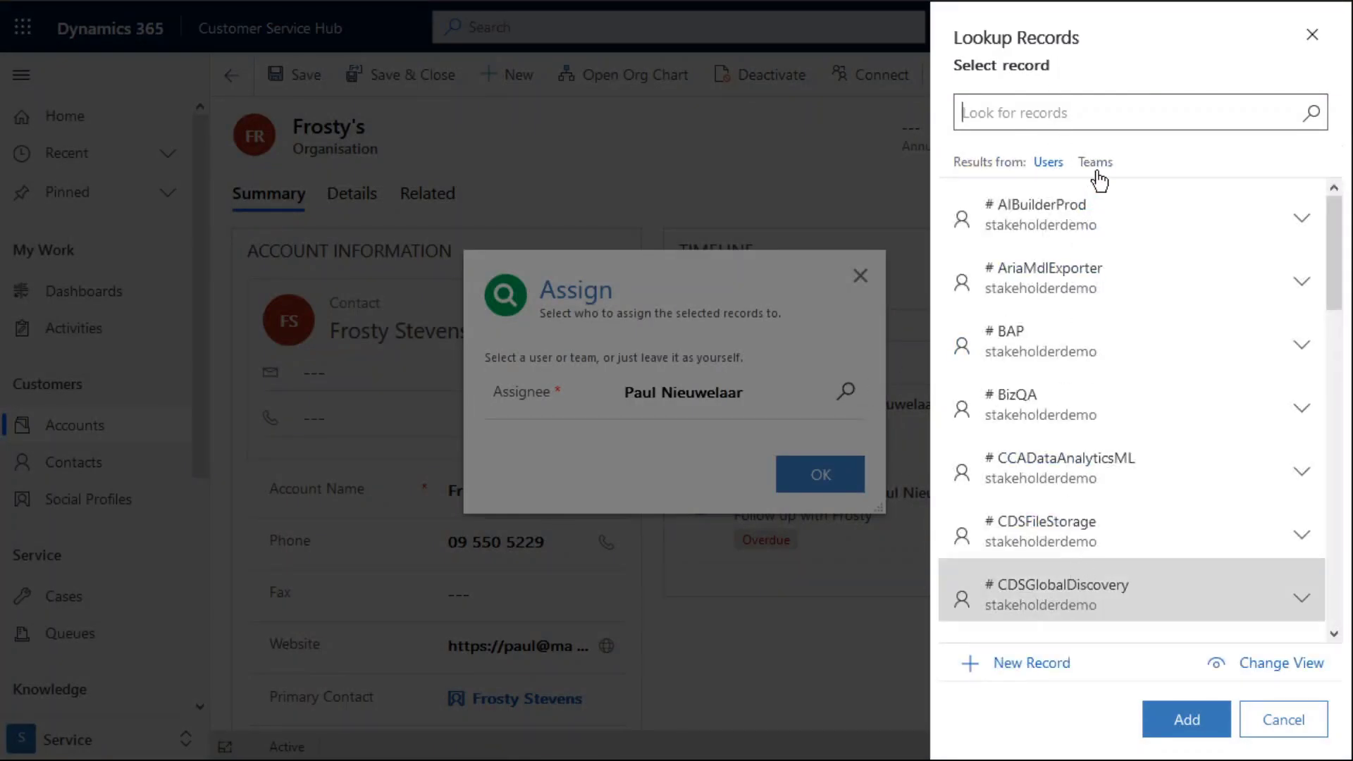
click(1096, 163)
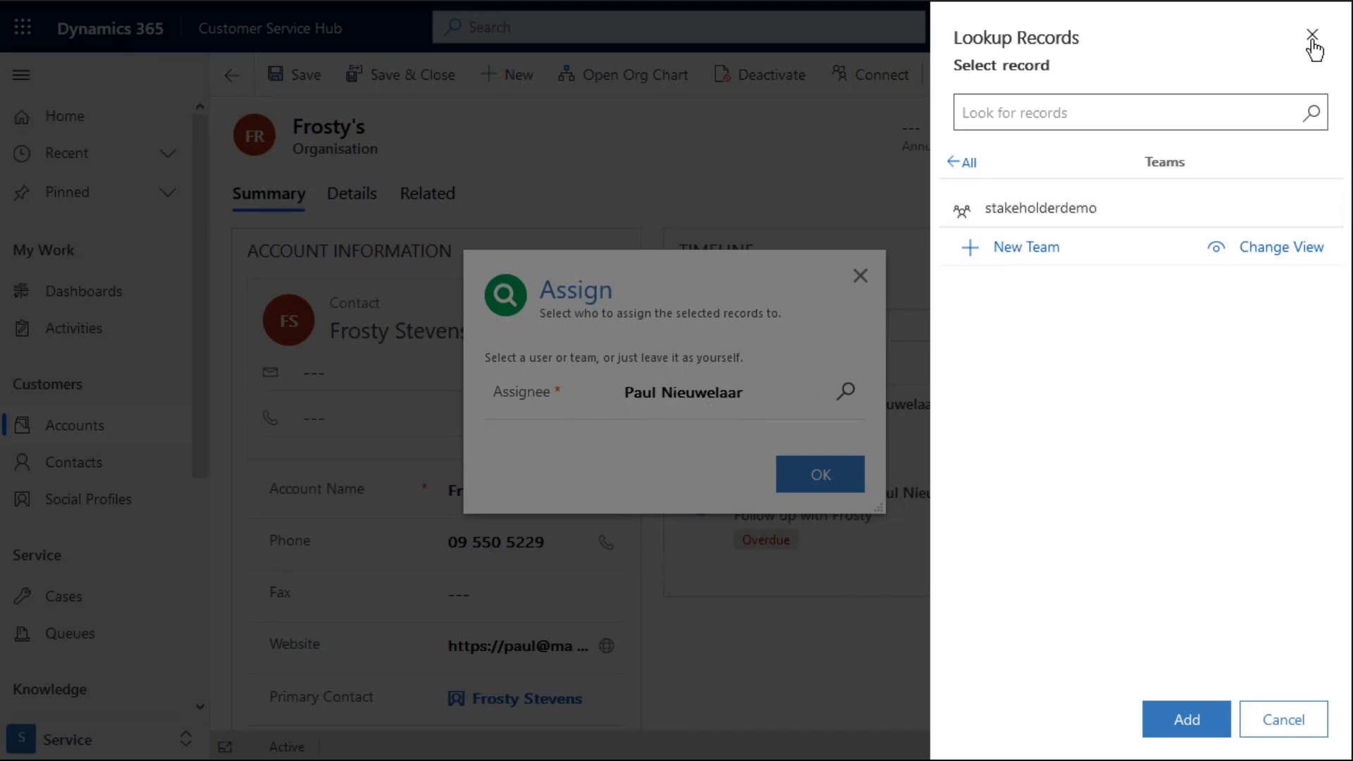
click(1311, 37)
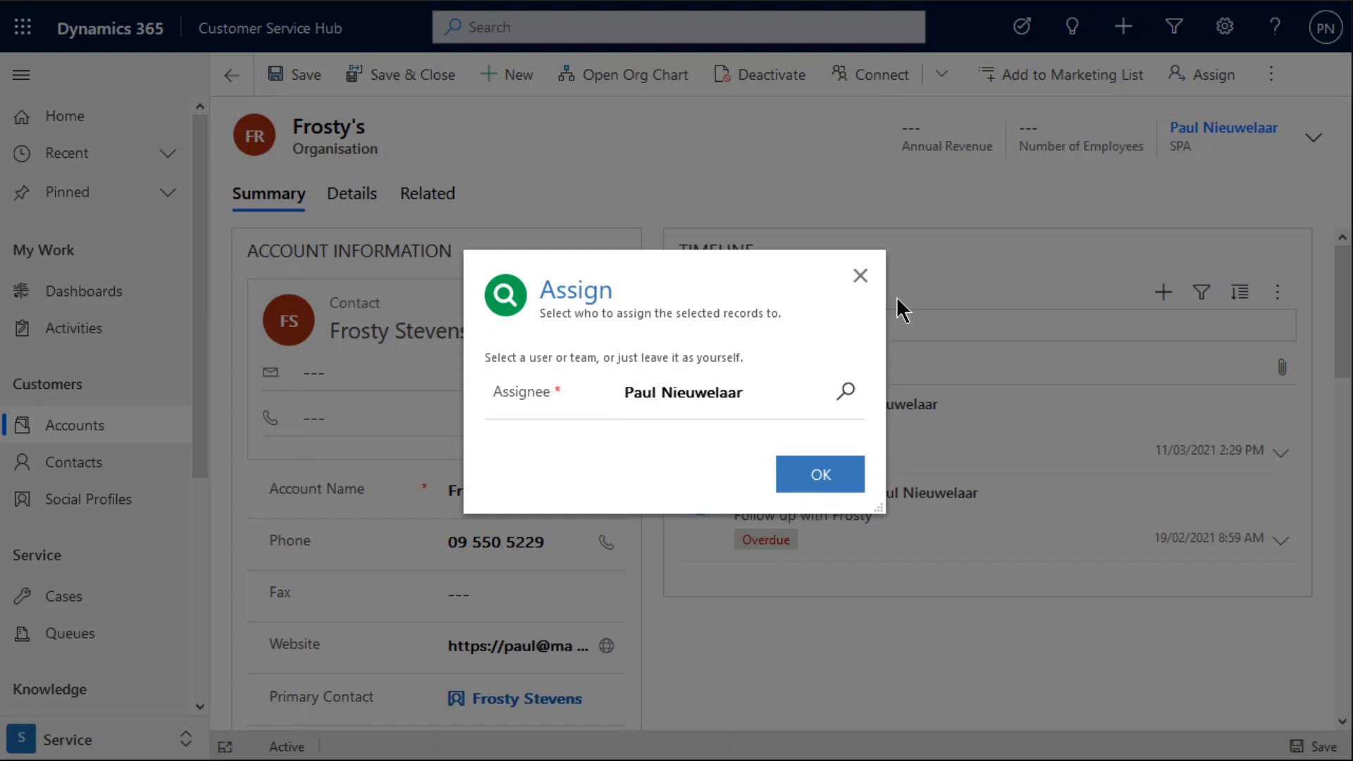
Close the assign dialog without reassigning and launch the Update Account wizard for Frosty's
click(861, 275)
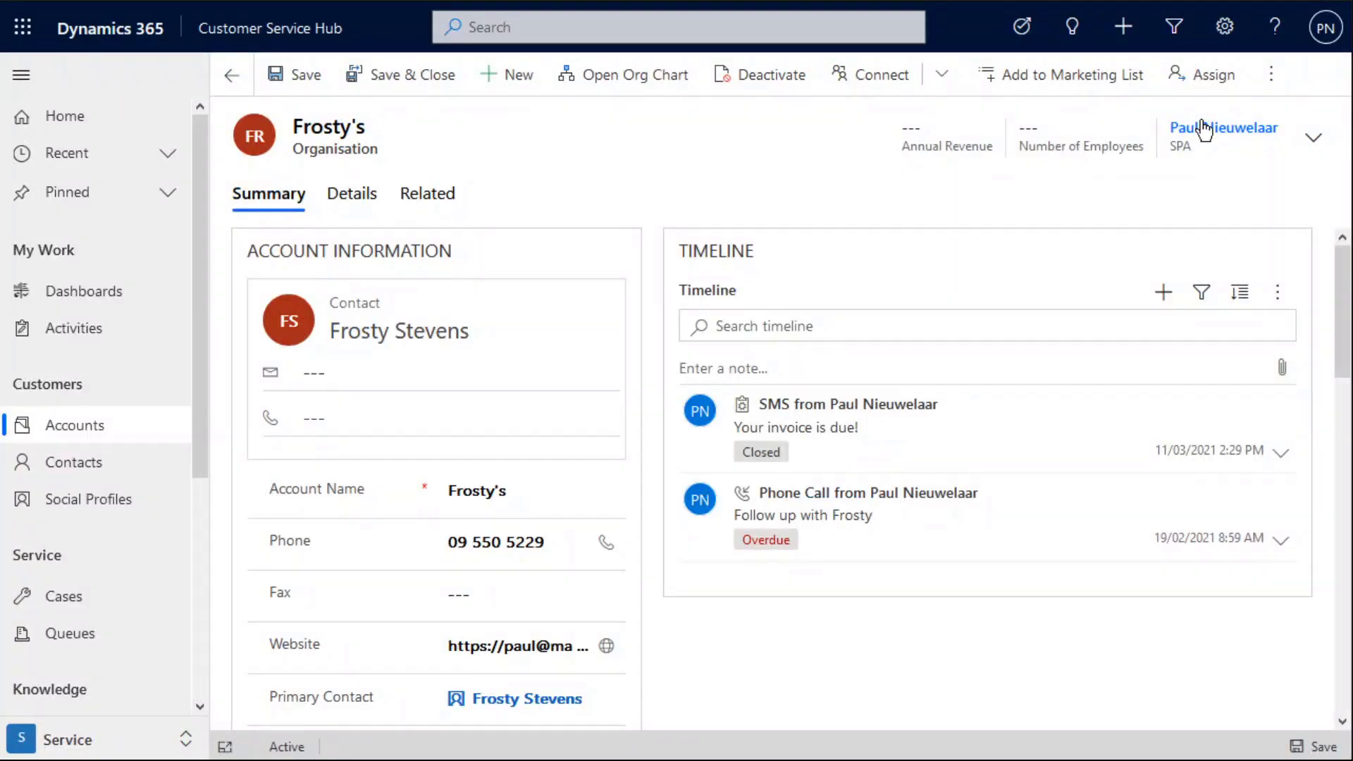
click(1274, 80)
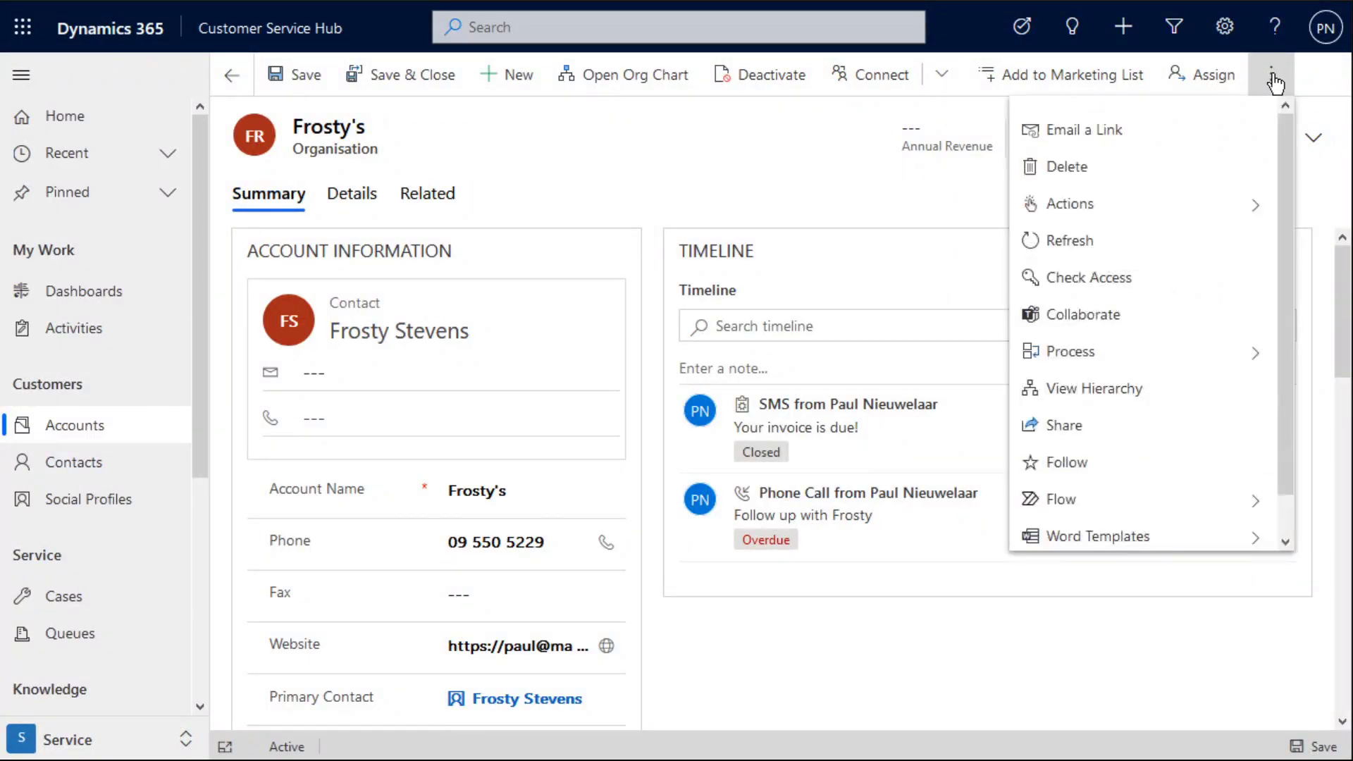
click(1178, 213)
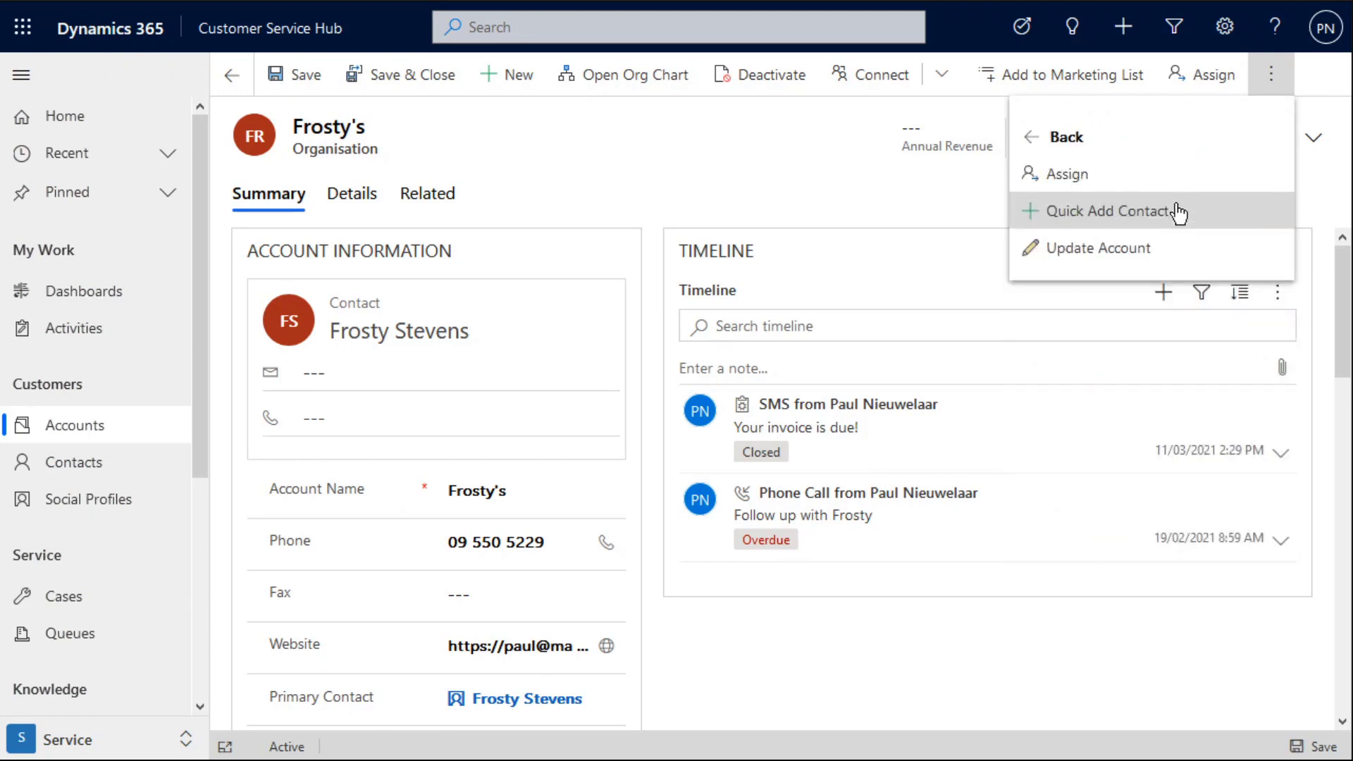
click(1101, 254)
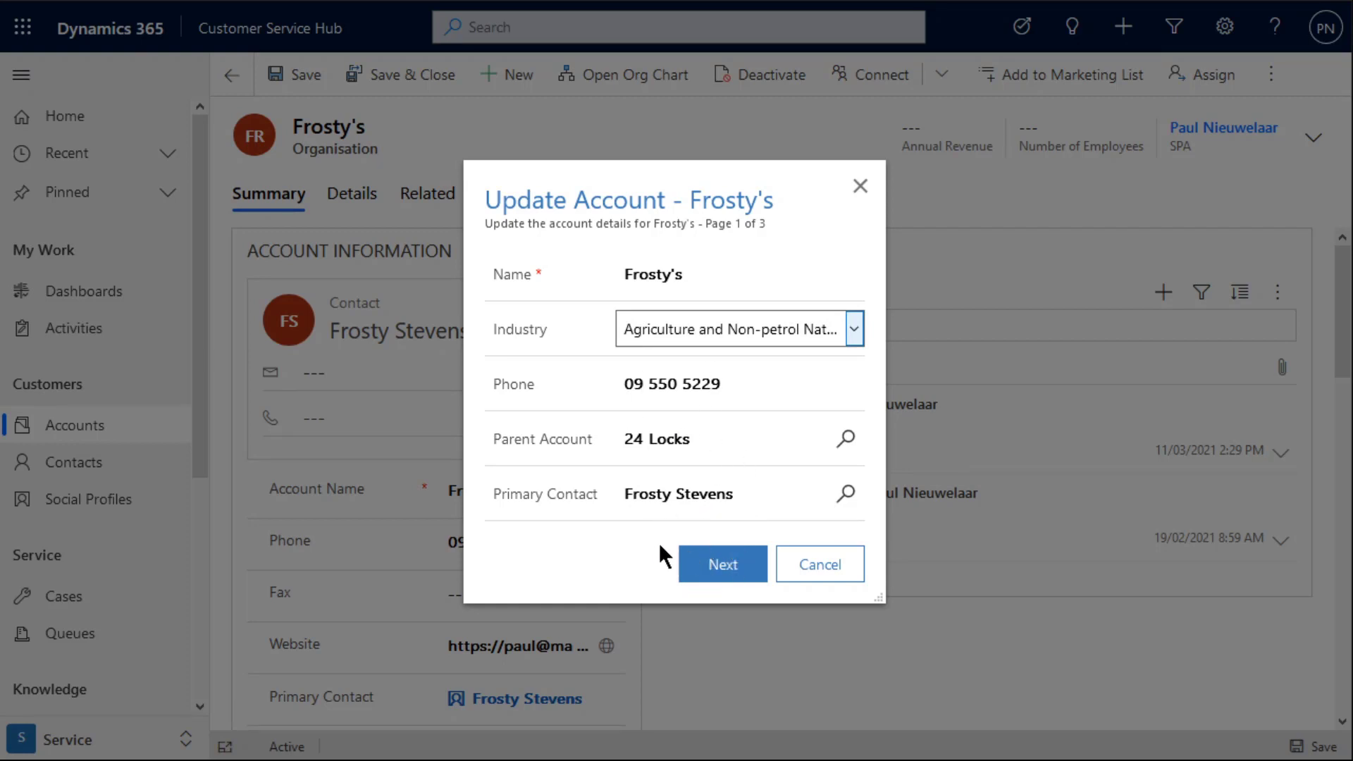
Set Industry to Financial, clear the Primary Contact, and continue to the address page
key(f)
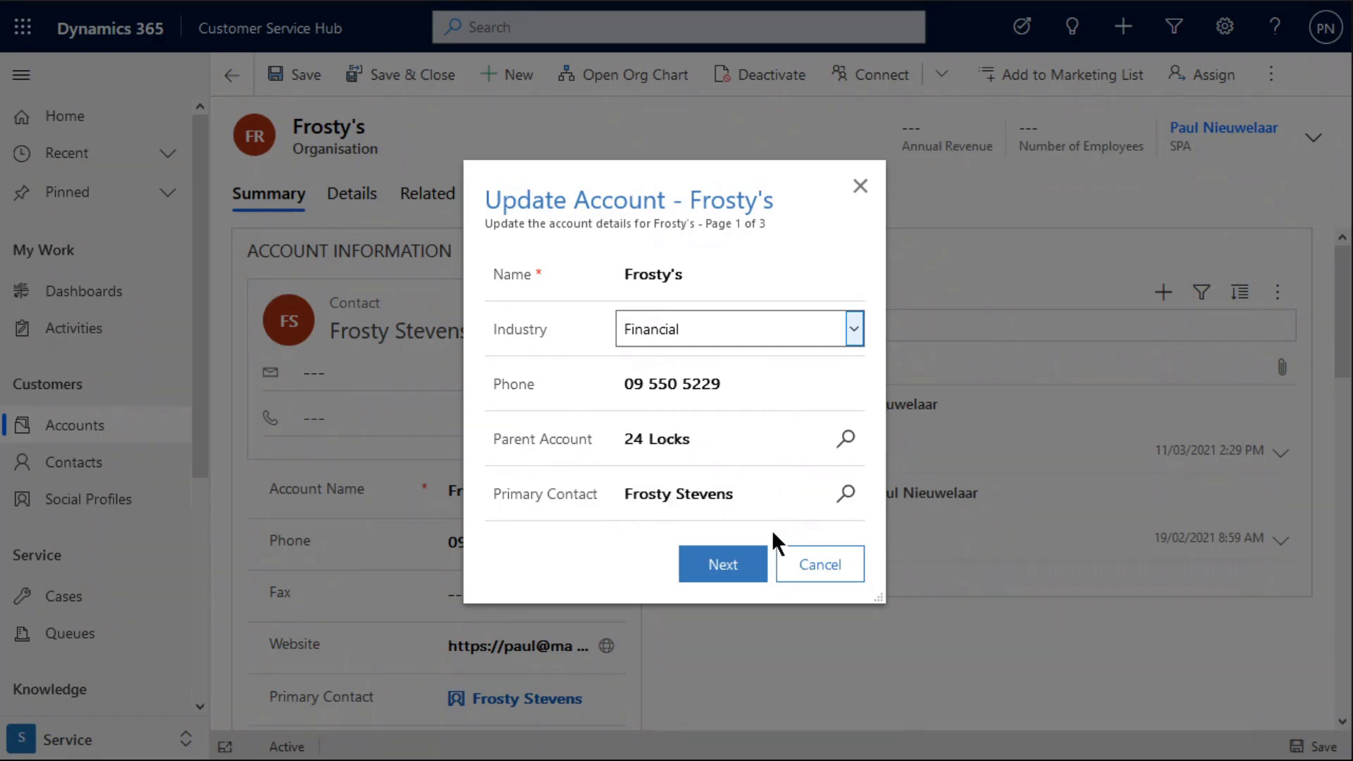
click(810, 494)
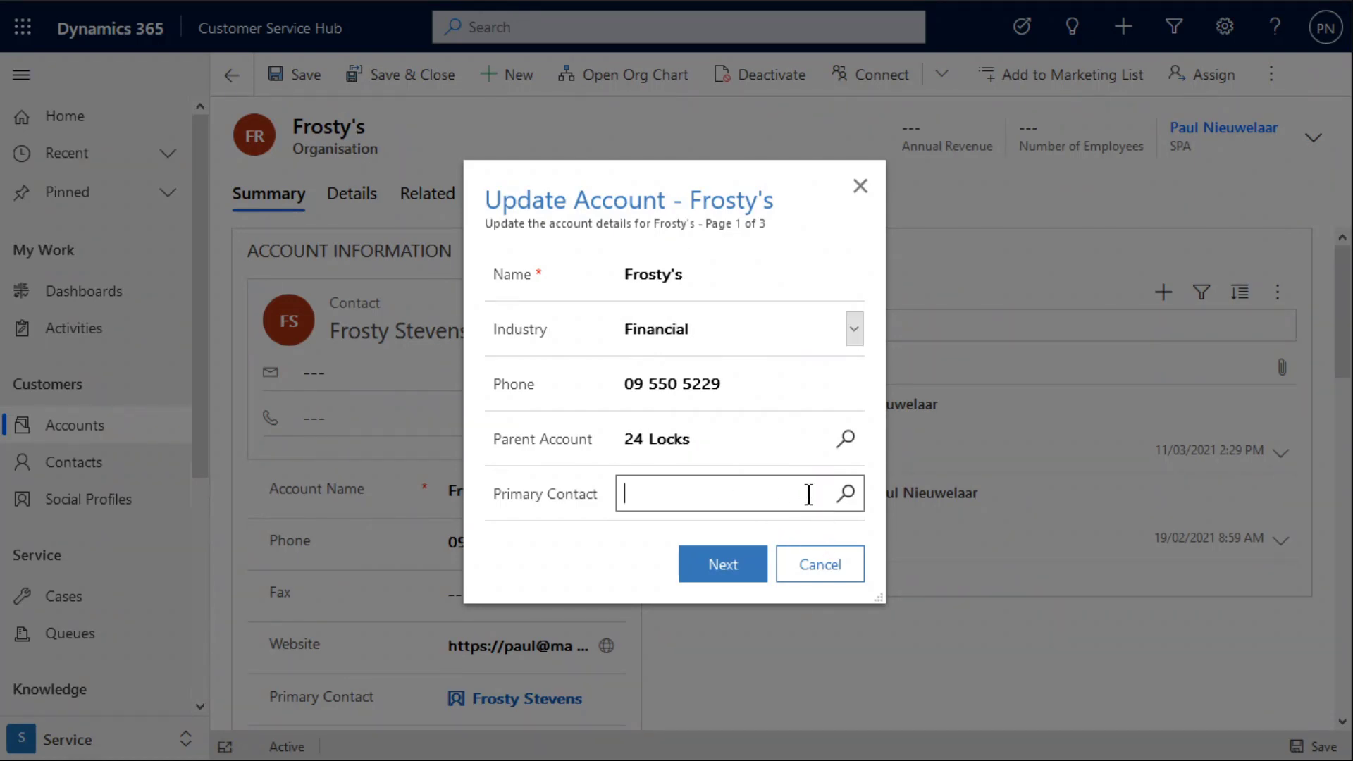
click(718, 557)
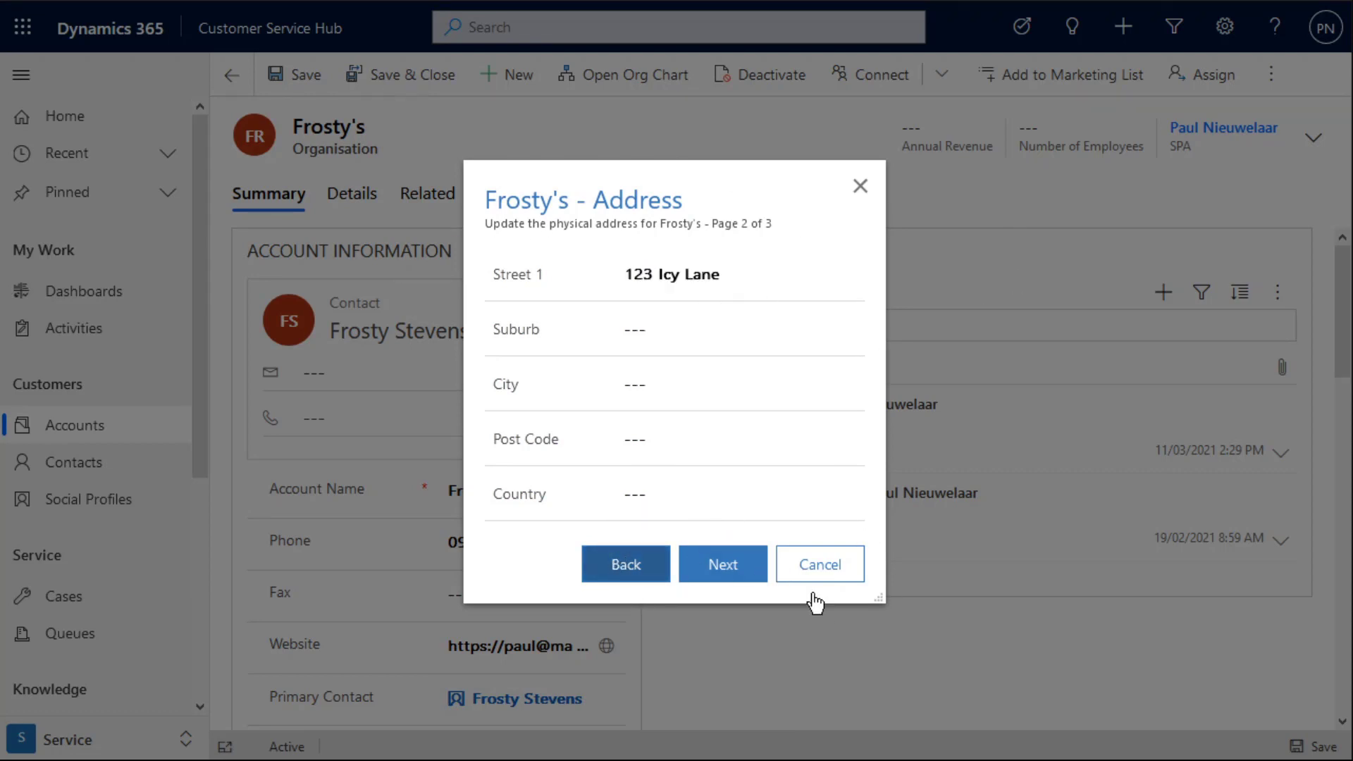
Pass the address page unchanged, uncheck Do Not Fax on Contact Preferences, and submit
click(721, 549)
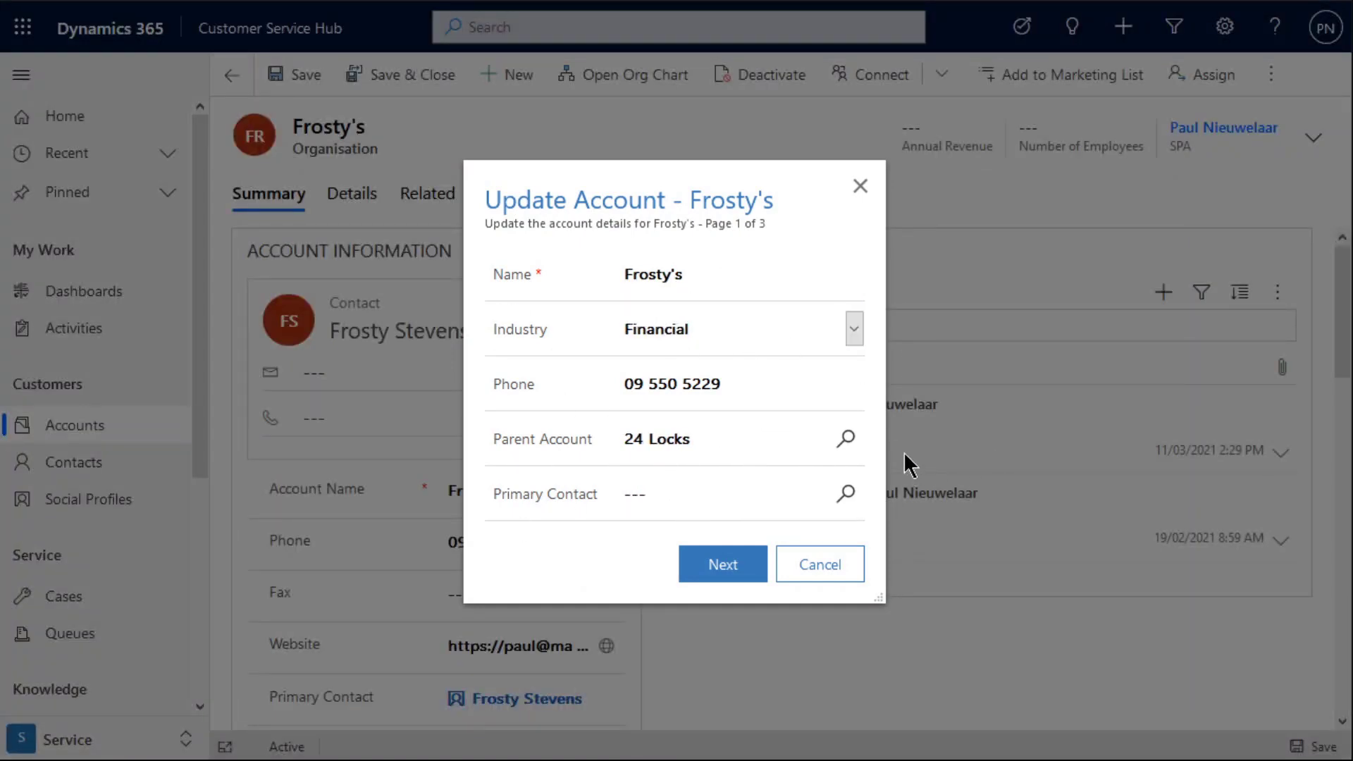
click(712, 567)
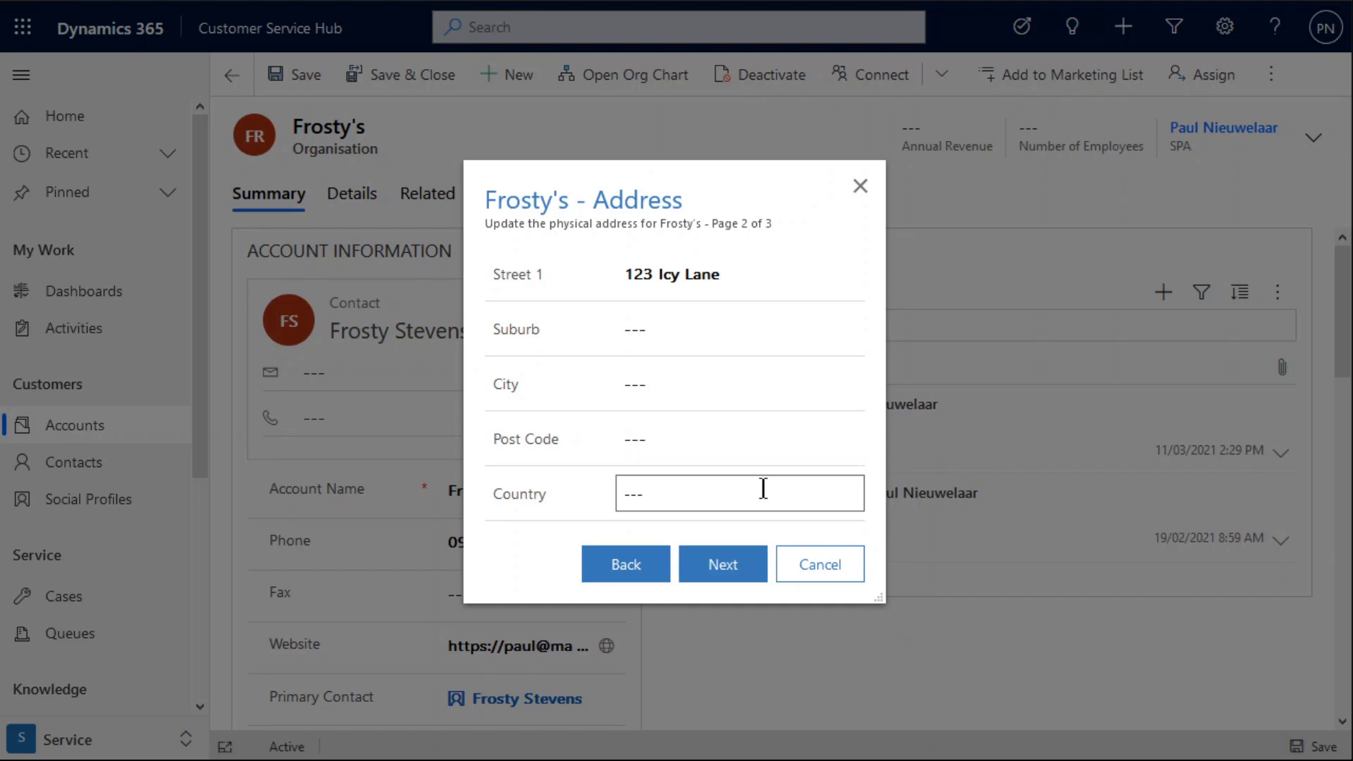
click(716, 564)
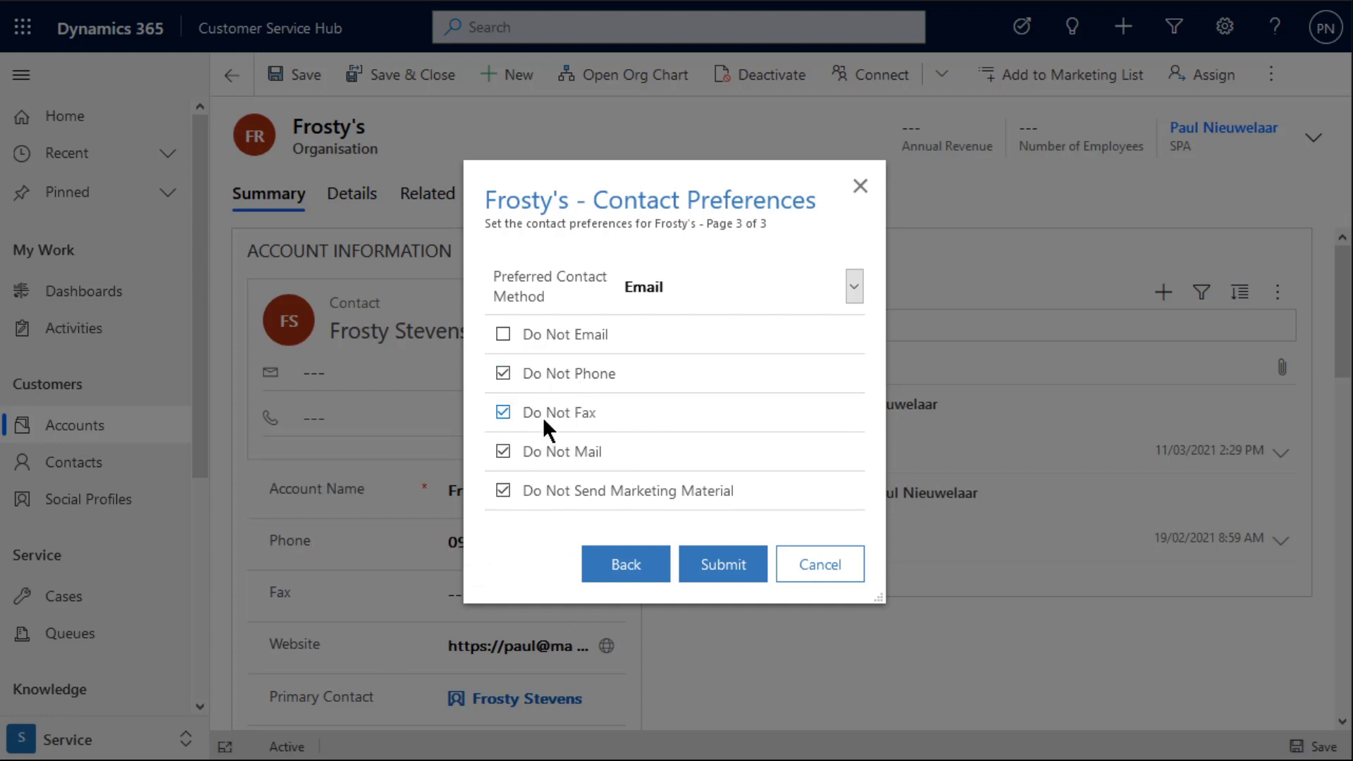
click(544, 415)
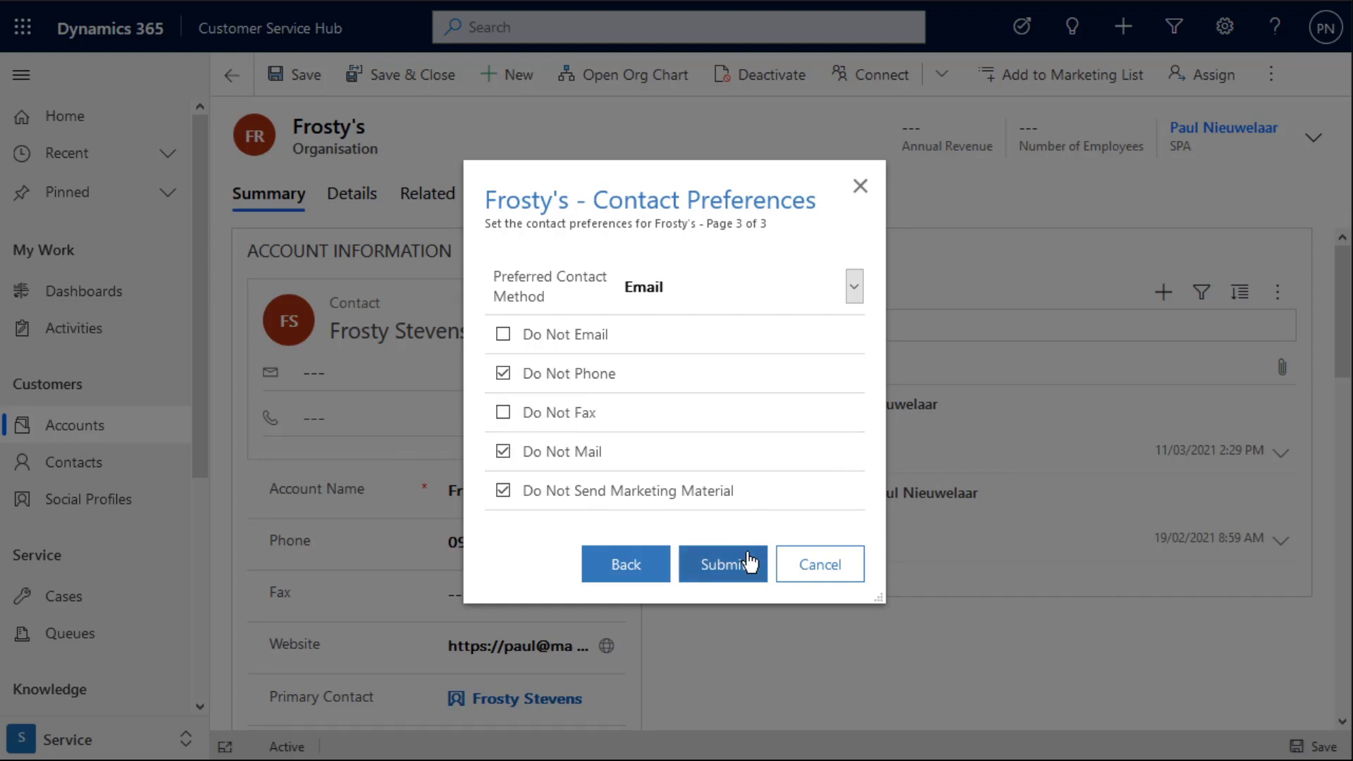
click(726, 573)
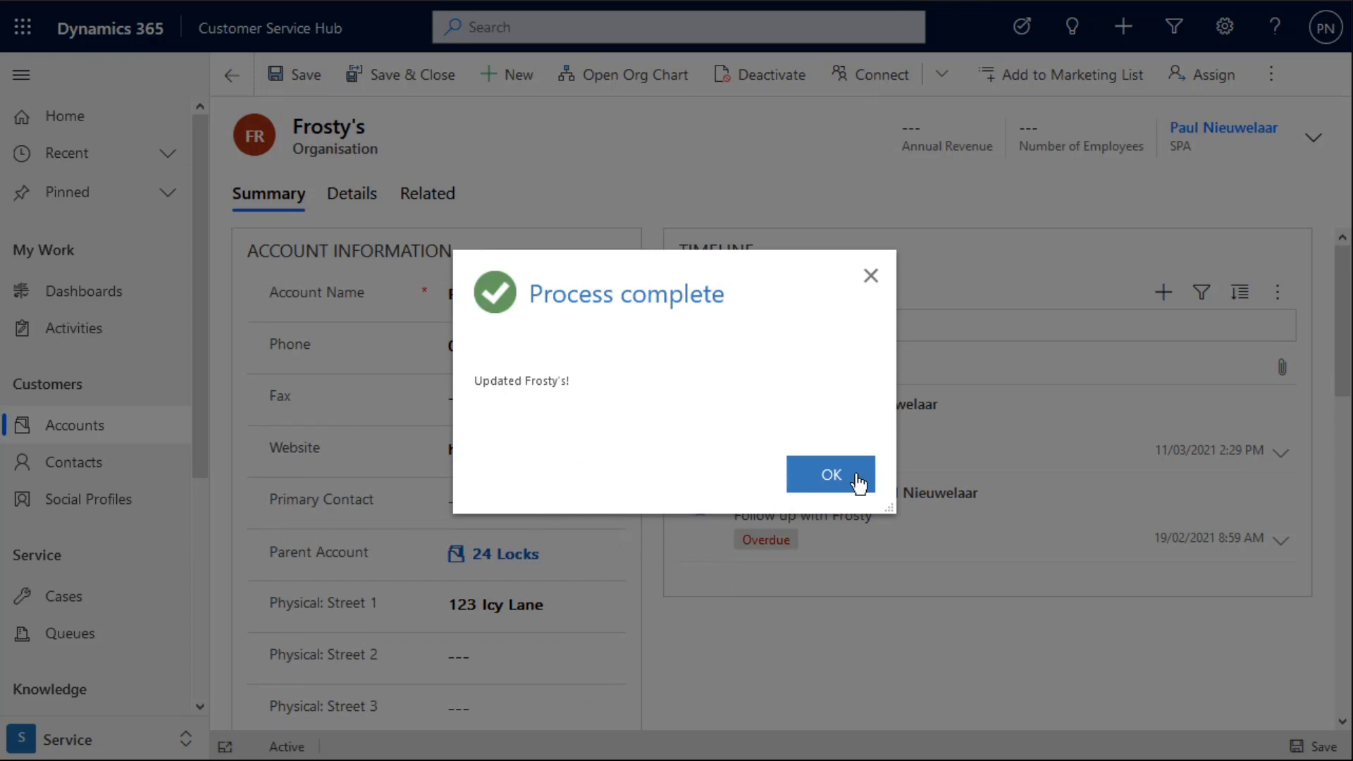
Move the Process complete message aside and acknowledge it with OK
drag(641, 266, 865, 258)
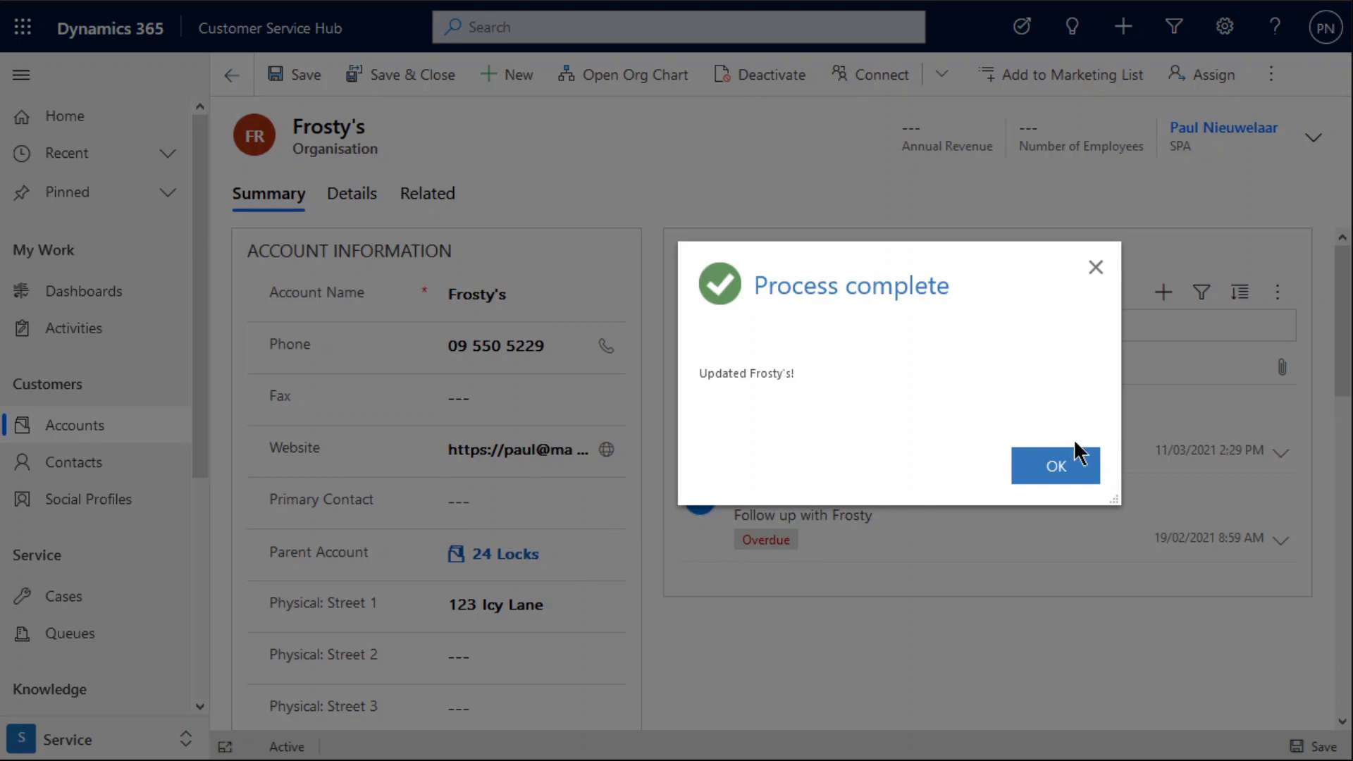
click(1057, 467)
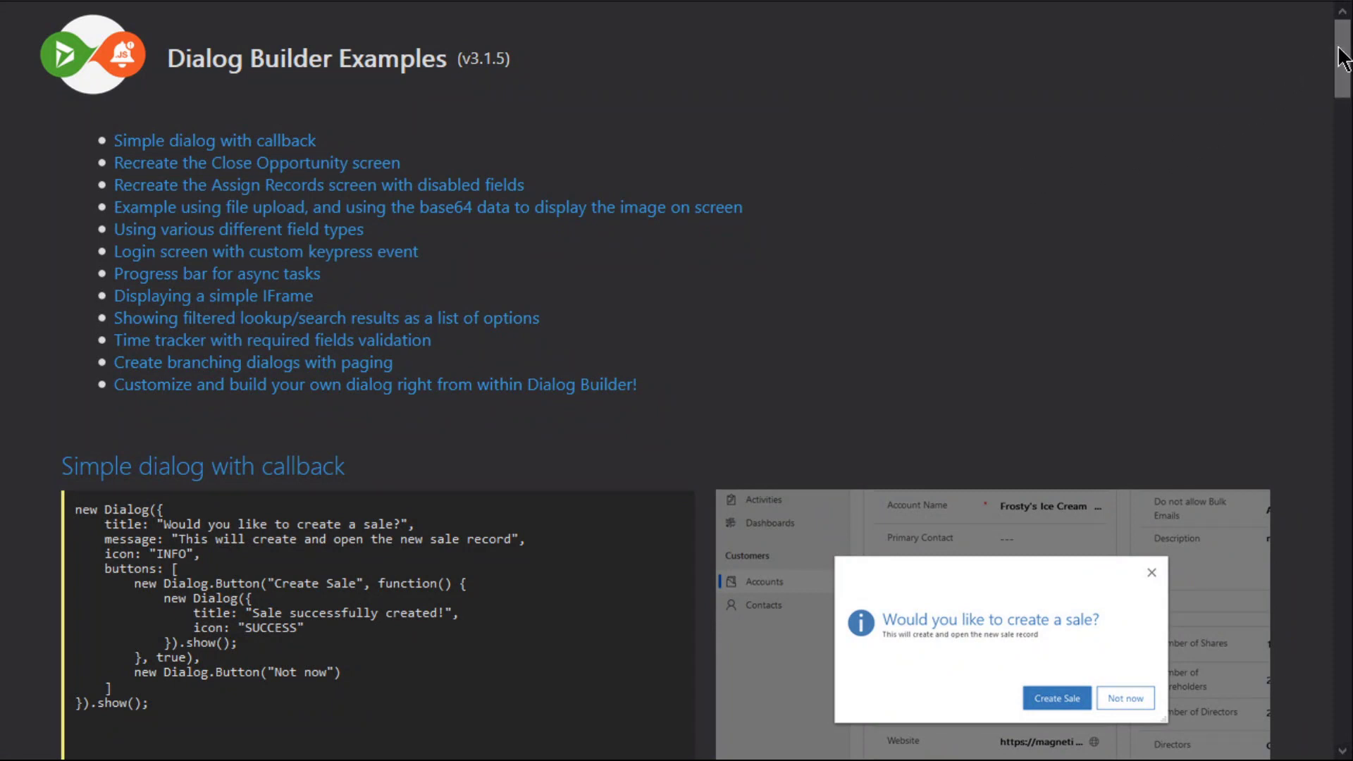
Scroll the Dialog Builder Examples page down toward the Portal Sign-in and Progress bar examples
drag(1344, 58, 1351, 134)
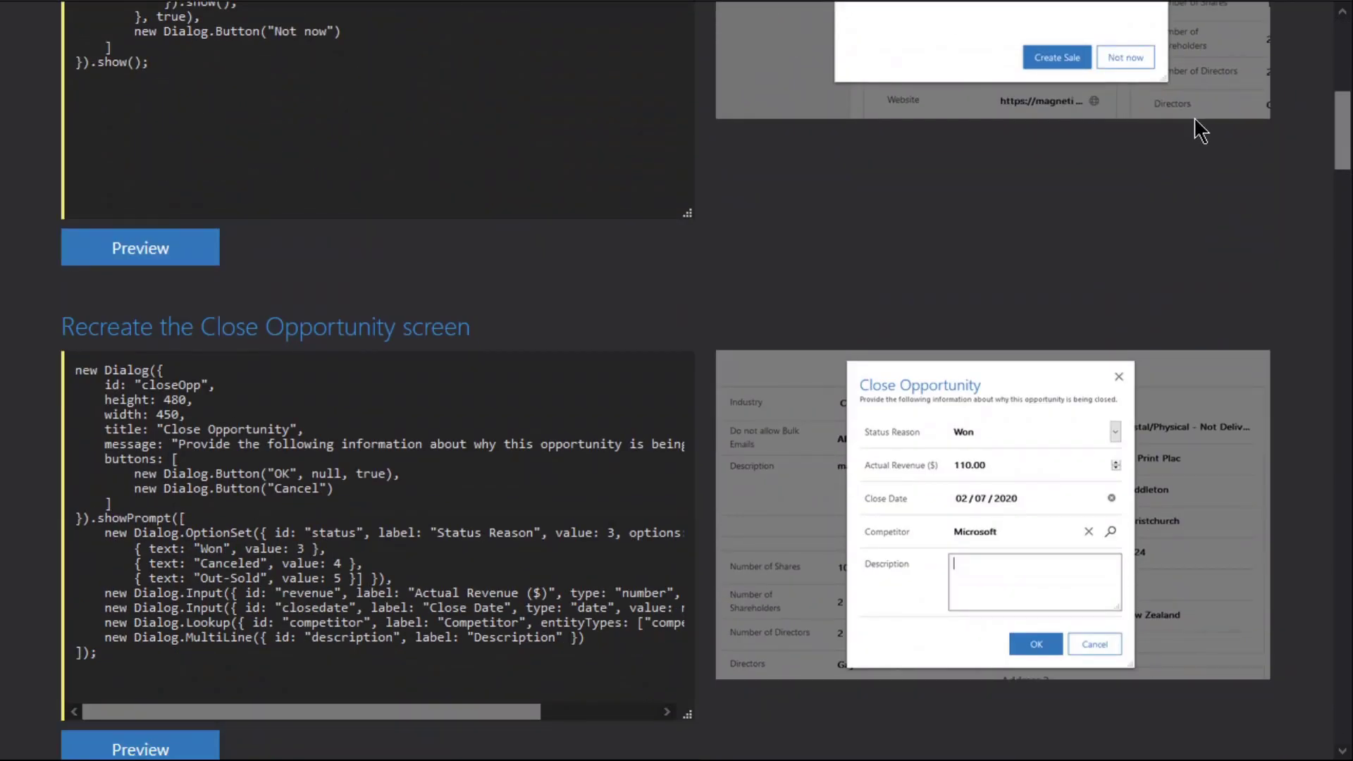